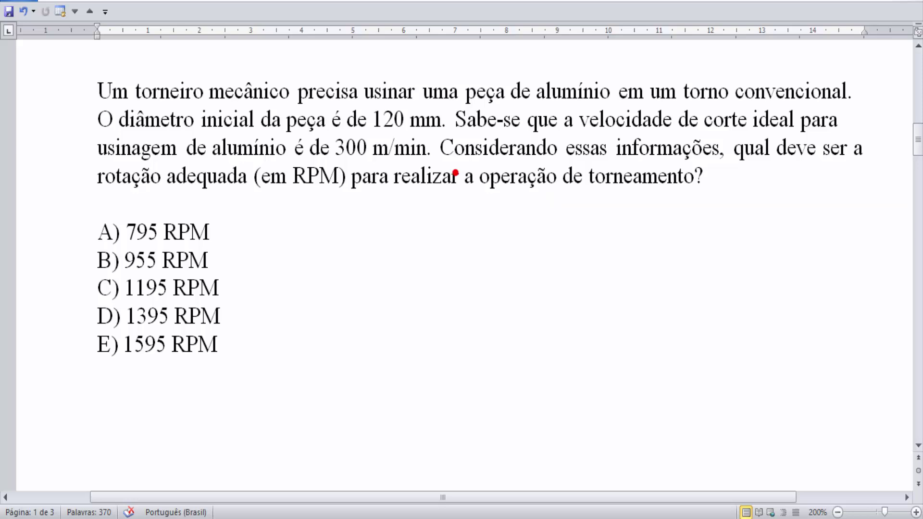
- Draw a red rectangle around the '300 m/min' cutting speed in the question
mouse_move(319, 129)
left_mouse_down()
mouse_move(405, 168)
mouse_move(440, 170)
left_mouse_up()
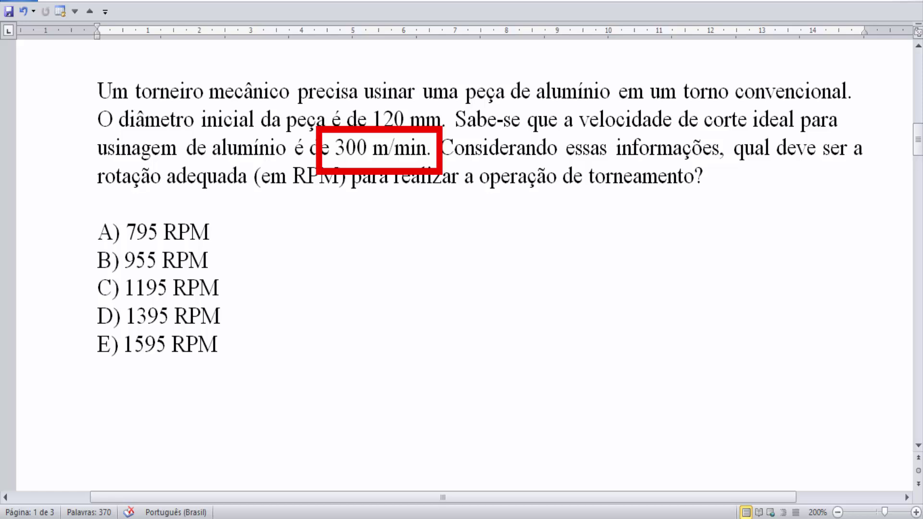
- Erase the red box and type the blue note '220 m/min ----- 260 m/min' beside the options
key("e")
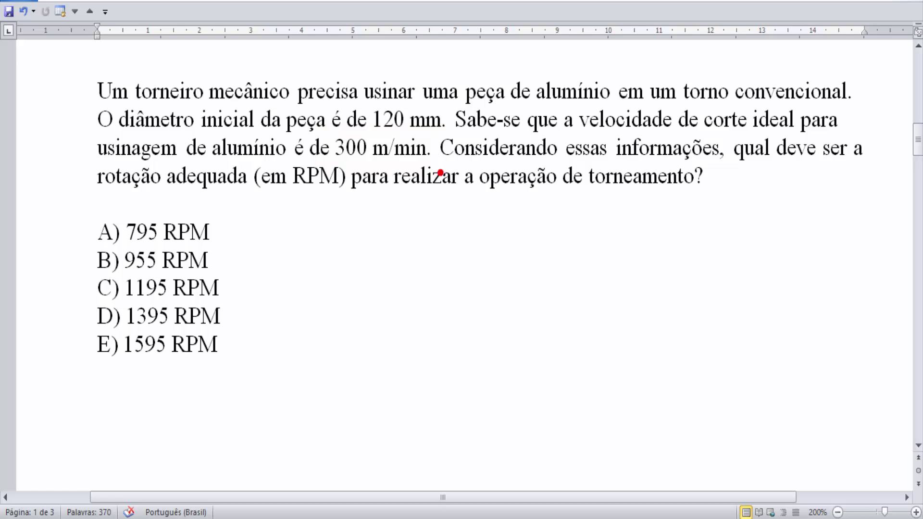
key("b")
type("t")
type("220 ")
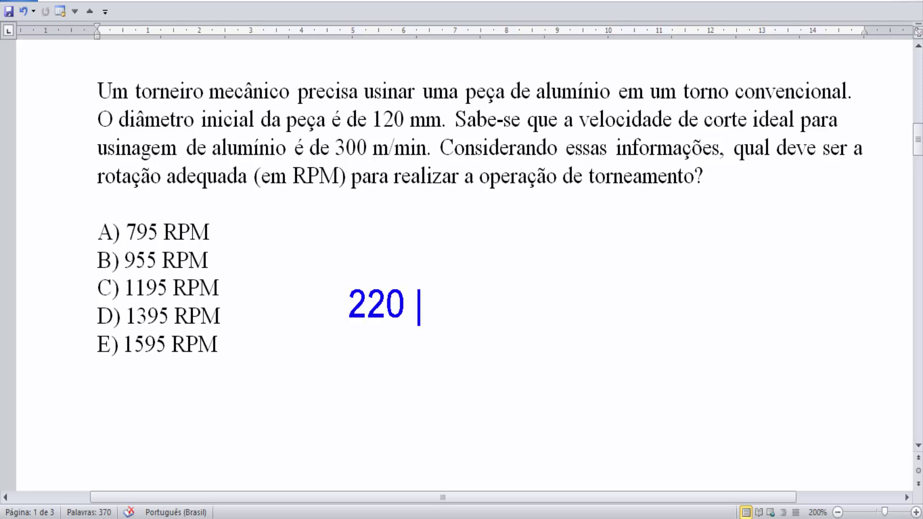
type("m/")
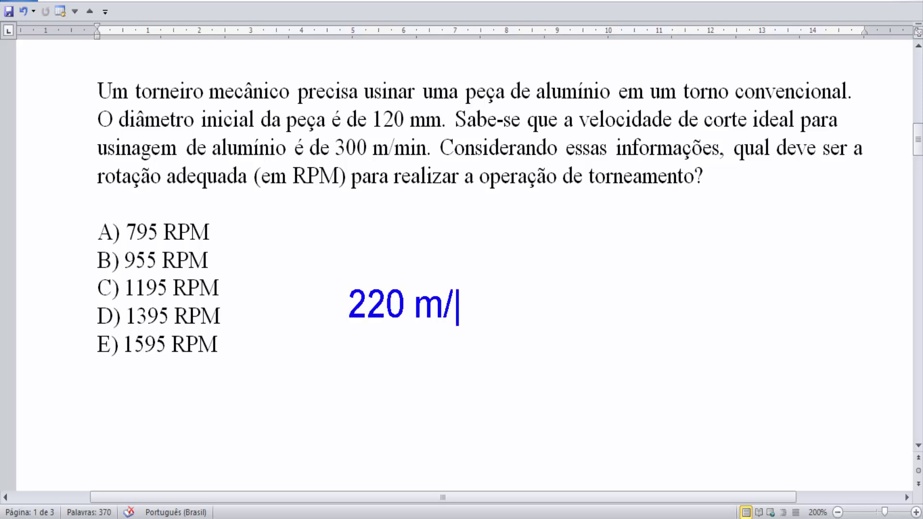
type("min ----- ")
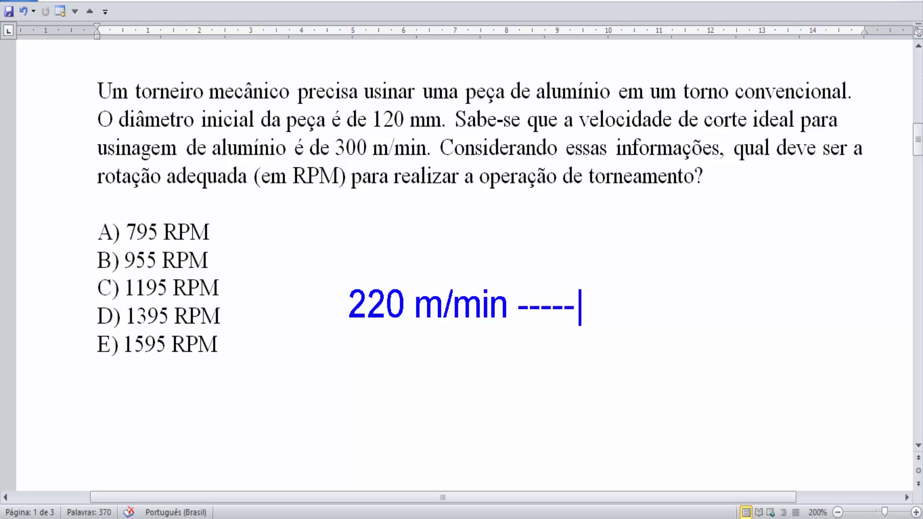
type("2")
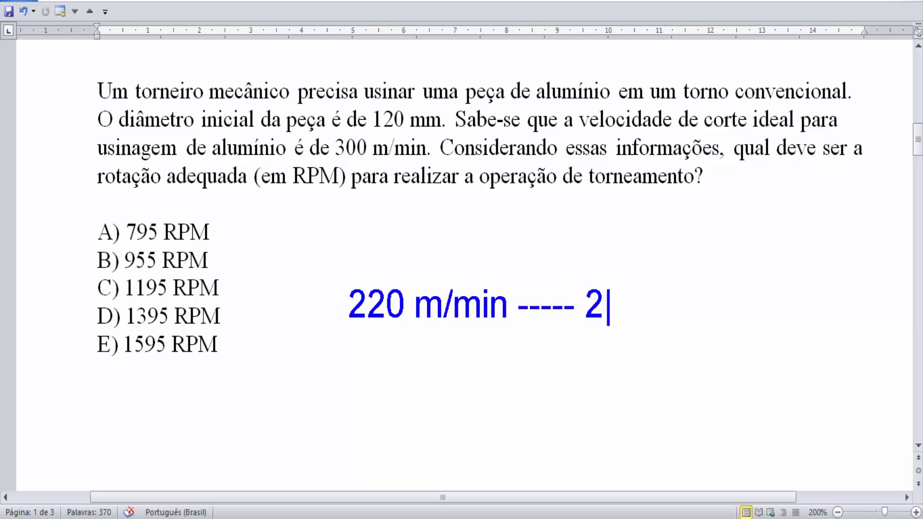
type("60")
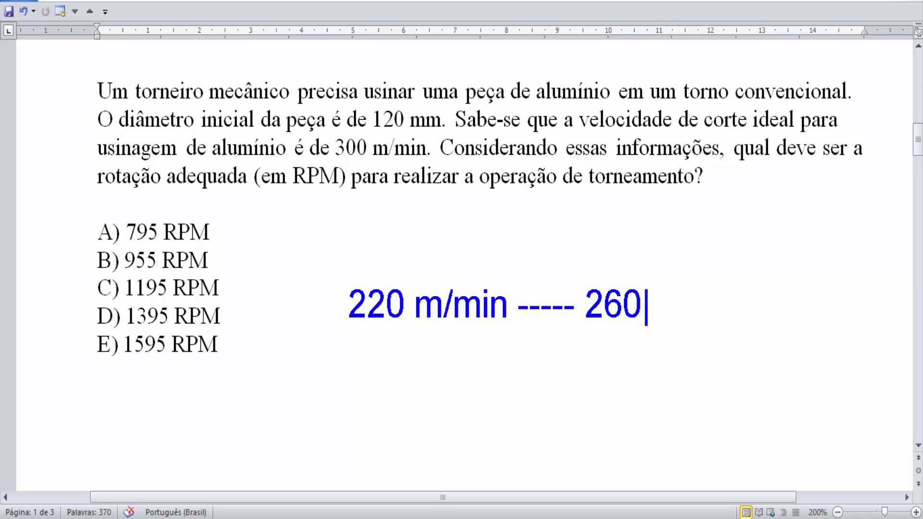
type(" m/min")
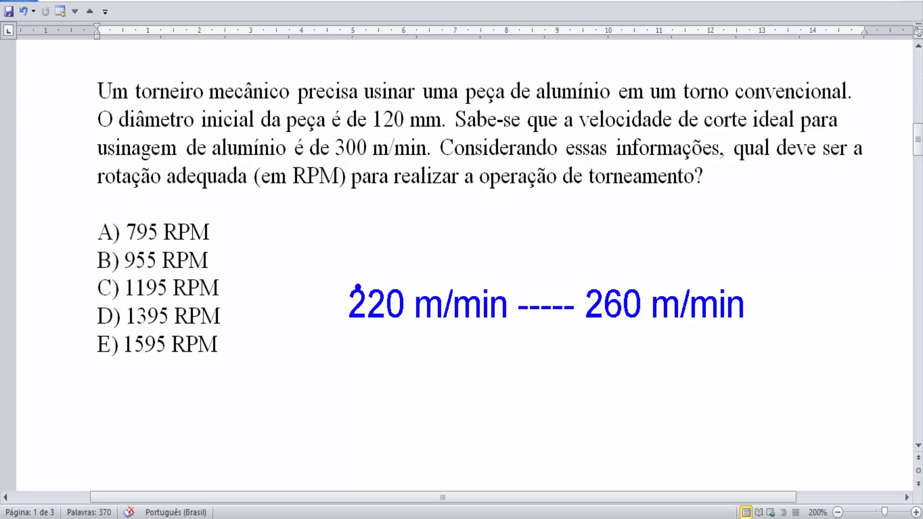
mouse_move(318, 260)
left_mouse_down()
mouse_move(357, 284)
mouse_move(787, 348)
left_mouse_up()
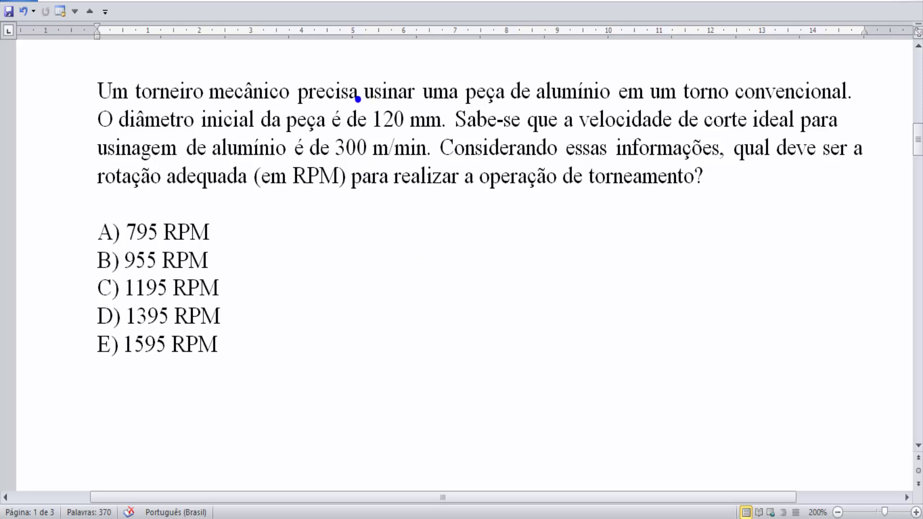
- Draw a blue box around '120 mm', erasing the stray arrow and earlier box attempts
left_click_drag(358, 98, 452, 139)
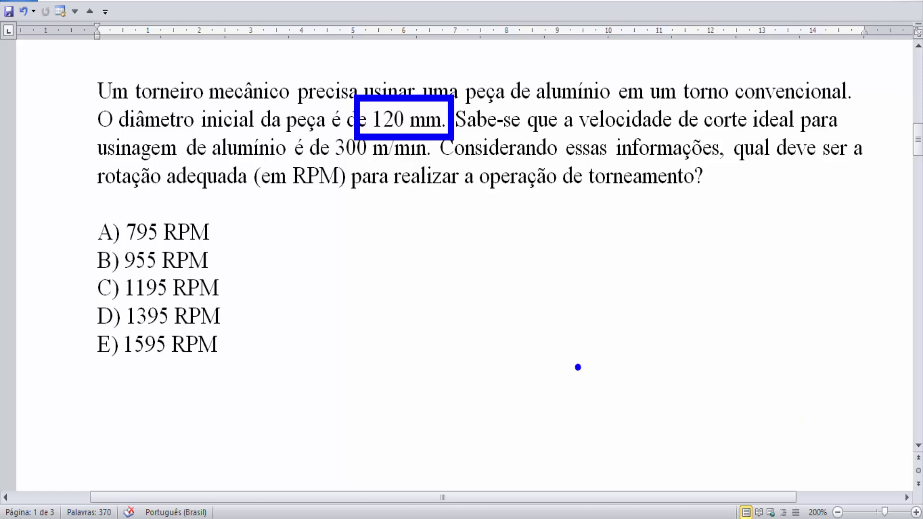
key("e")
left_click_drag(357, 163, 327, 203)
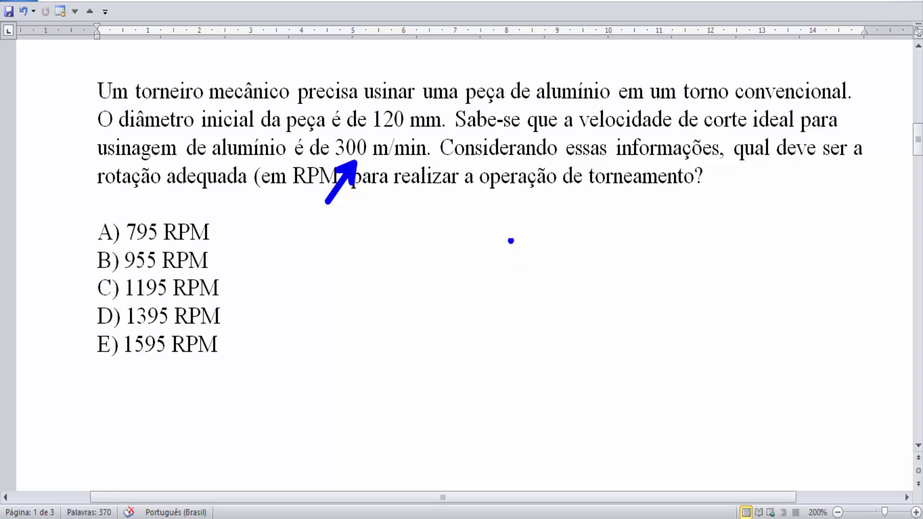
key("e")
left_click_drag(357, 95, 453, 137)
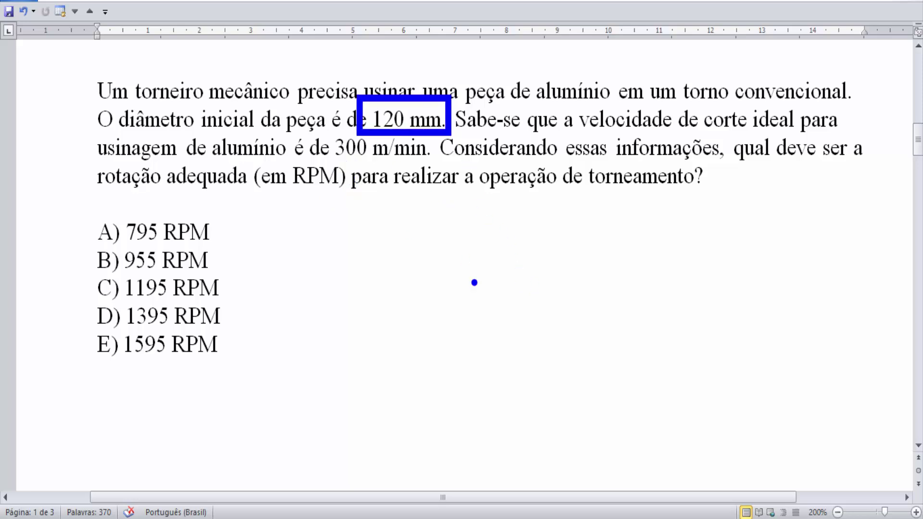
key("e")
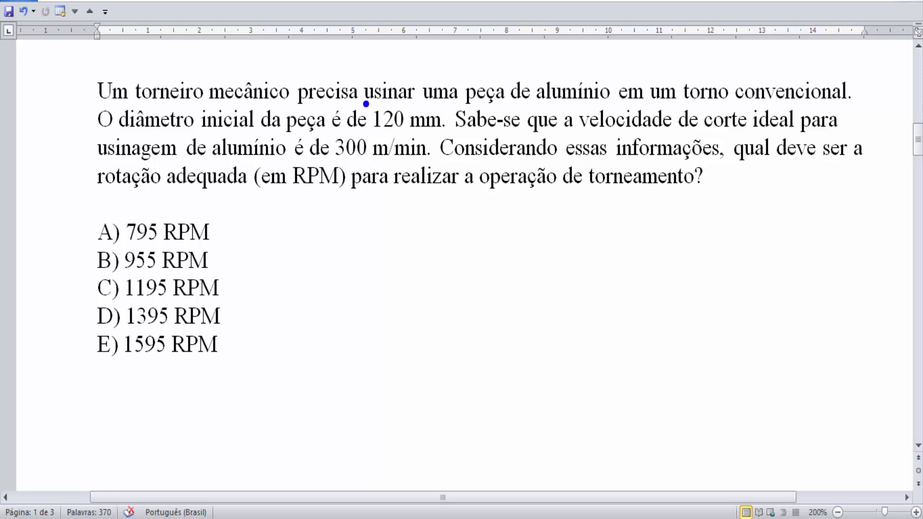
left_click_drag(364, 101, 453, 140)
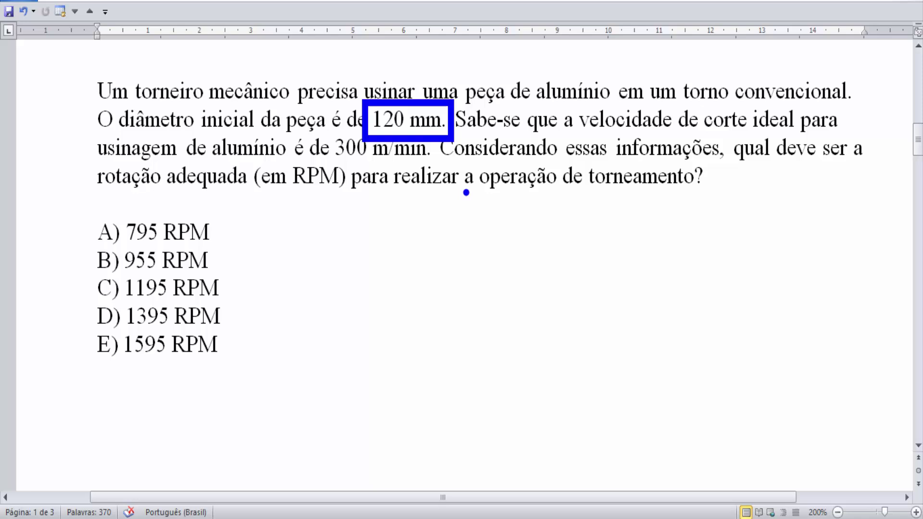
- Draw three adjoining blue rectangles of decreasing size, then a red stock rectangle around them
left_click_drag(352, 223, 474, 450)
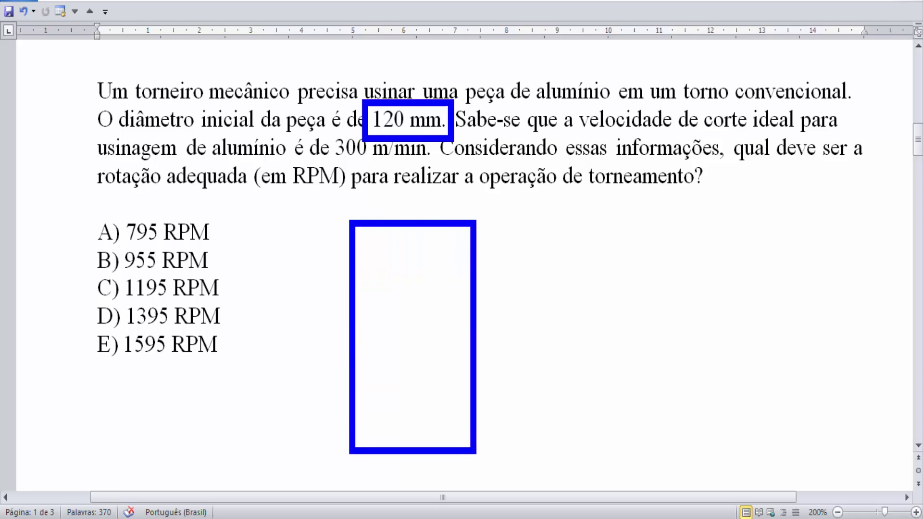
mouse_move(478, 264)
left_mouse_down()
mouse_move(542, 353)
mouse_move(562, 399)
left_mouse_up()
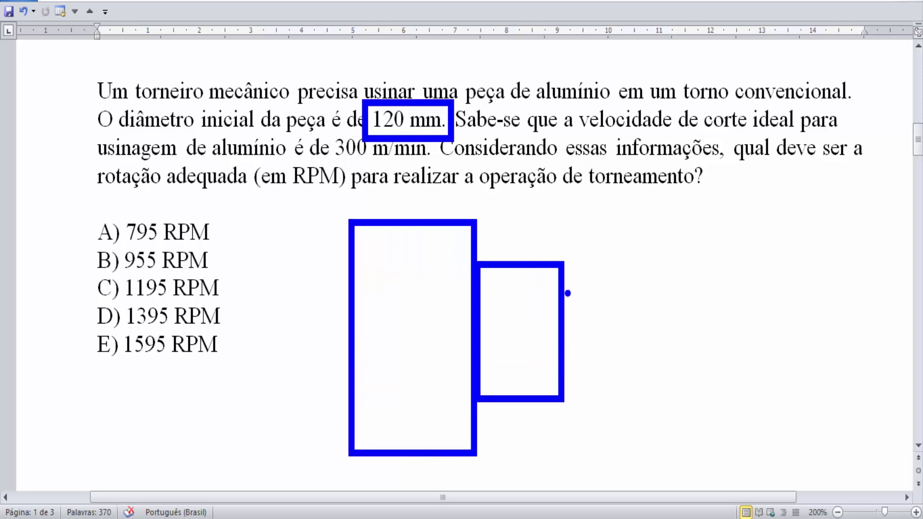
left_click_drag(565, 293, 678, 370)
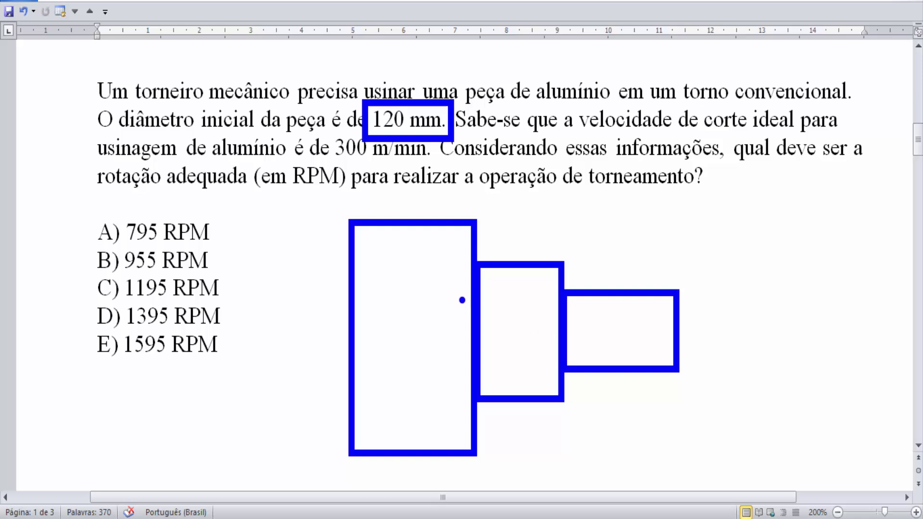
mouse_move(330, 209)
left_mouse_down()
mouse_move(430, 264)
mouse_move(650, 457)
mouse_move(702, 465)
left_mouse_up()
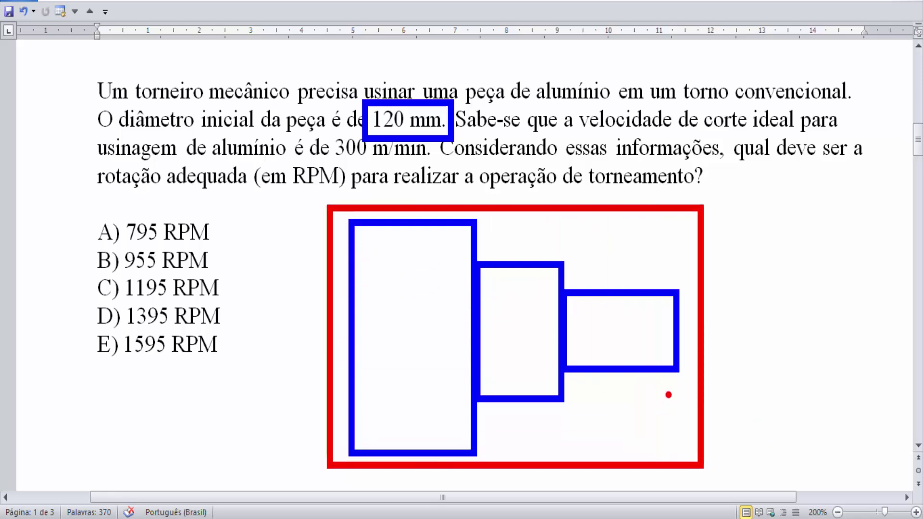
- In green, trace the part's stepped edges and draw a line along the stock's bottom edge
key("g")
mouse_move(677, 336)
left_mouse_down()
mouse_move(675, 368)
mouse_move(566, 369)
mouse_move(565, 402)
mouse_move(472, 399)
mouse_move(472, 449)
left_mouse_up()
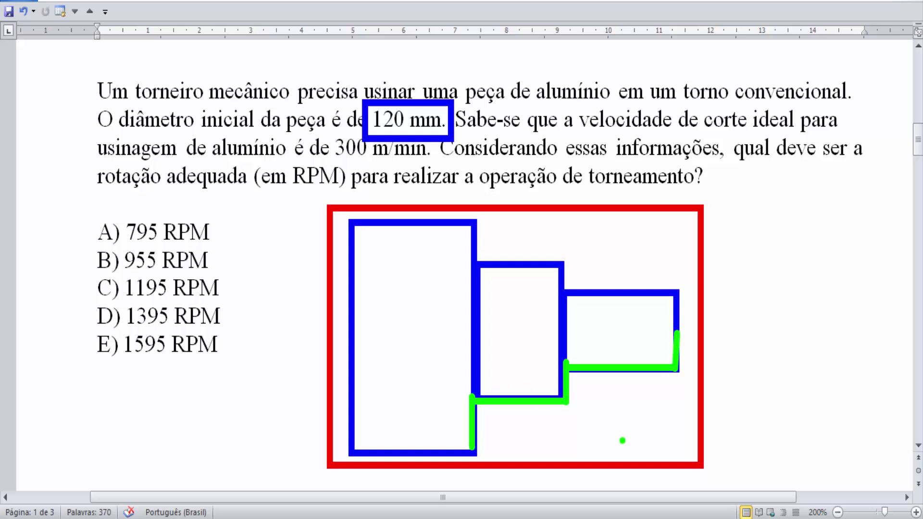
left_click_drag(701, 443, 483, 457)
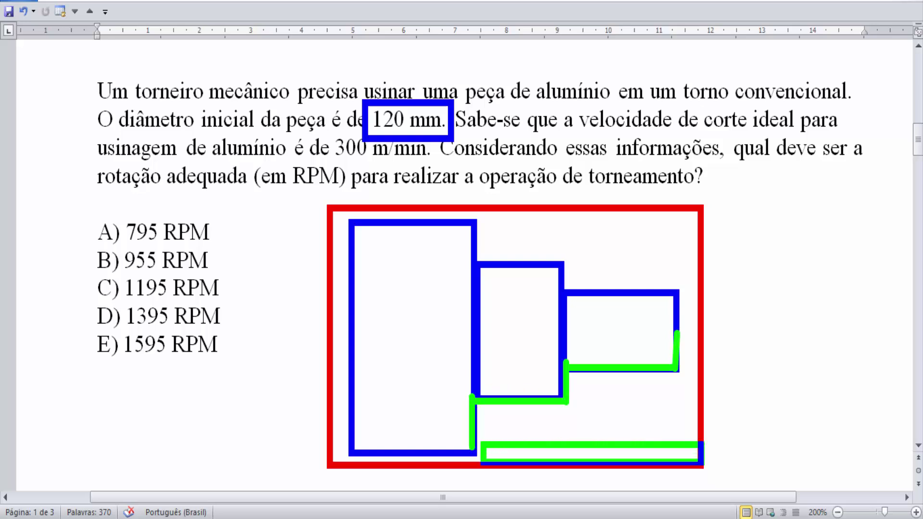
key("ctrl+z")
key("ctrl+z")
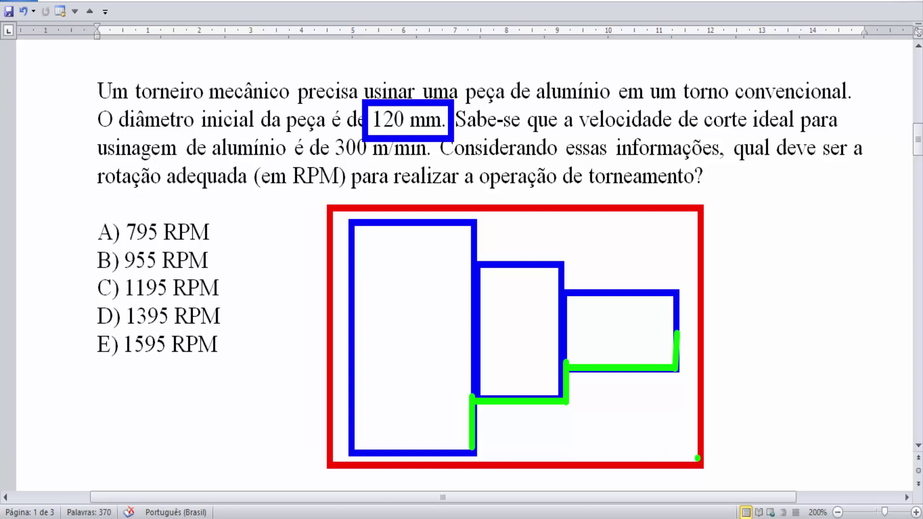
left_click_drag(697, 458, 333, 462)
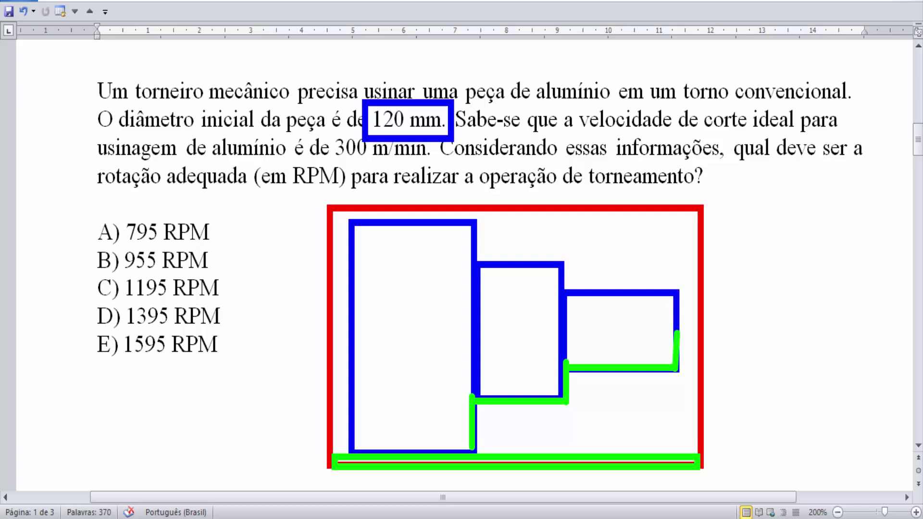
- Hatch the excess material with stacked green strokes between the stepped part and the stock
mouse_move(696, 439)
left_mouse_down()
mouse_move(619, 452)
mouse_move(474, 452)
left_mouse_up()
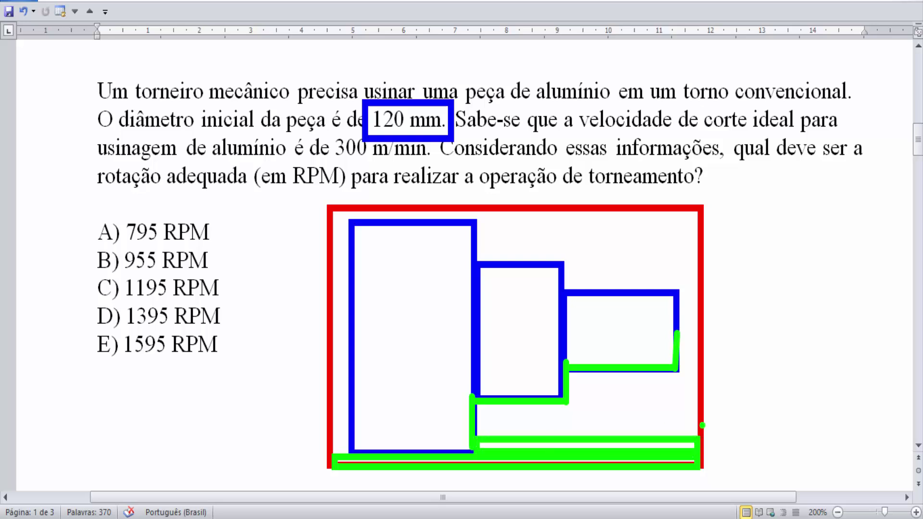
left_click_drag(700, 421, 476, 439)
left_click_drag(703, 402, 473, 420)
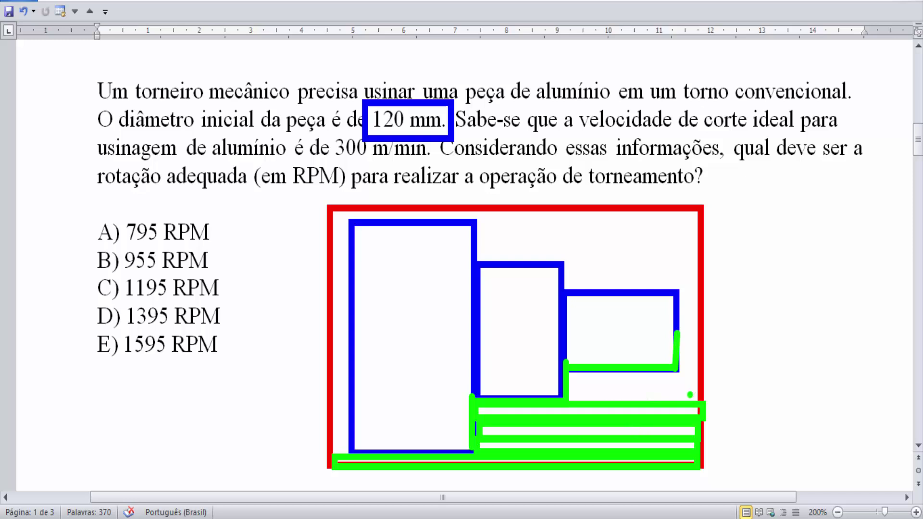
left_click_drag(704, 386, 568, 403)
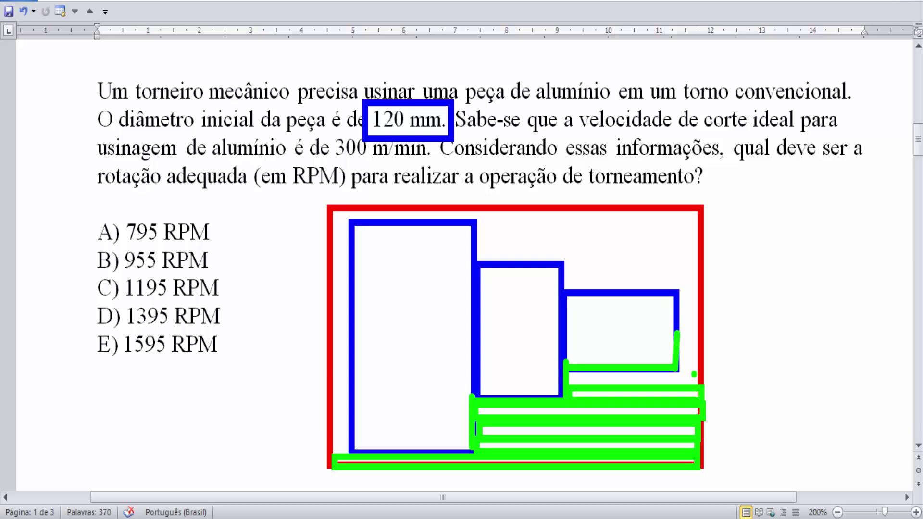
left_click_drag(702, 371, 570, 387)
left_click_drag(704, 369, 570, 385)
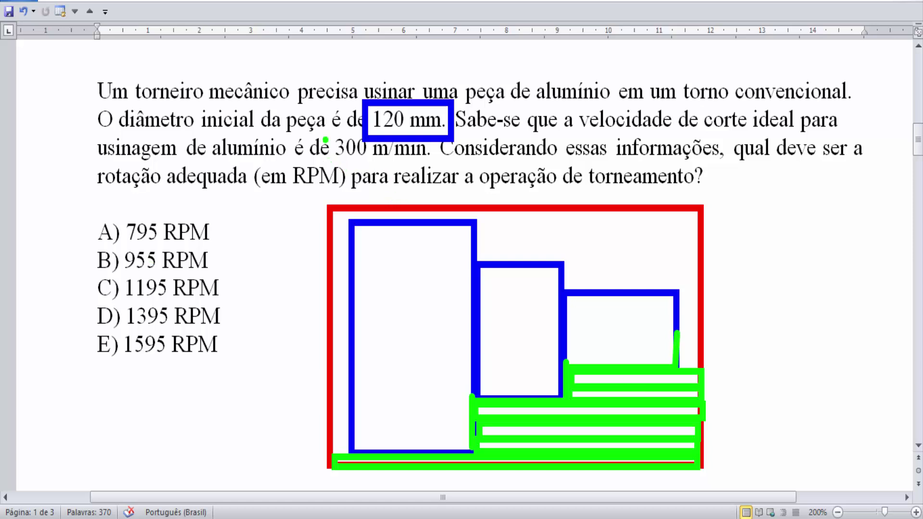
- Clear the earlier marks, then box 120 mm in green with an arrow toward that sentence
left_click_drag(308, 131, 310, 134)
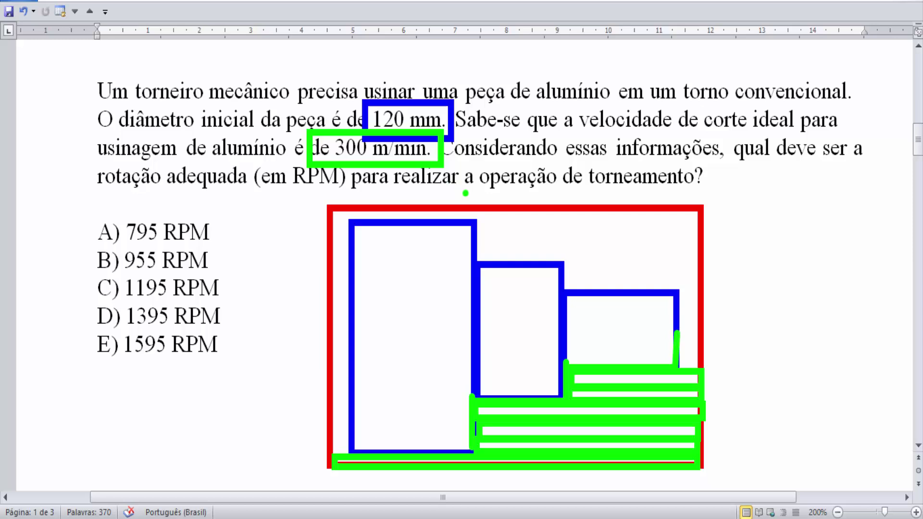
key("ctrl+z")
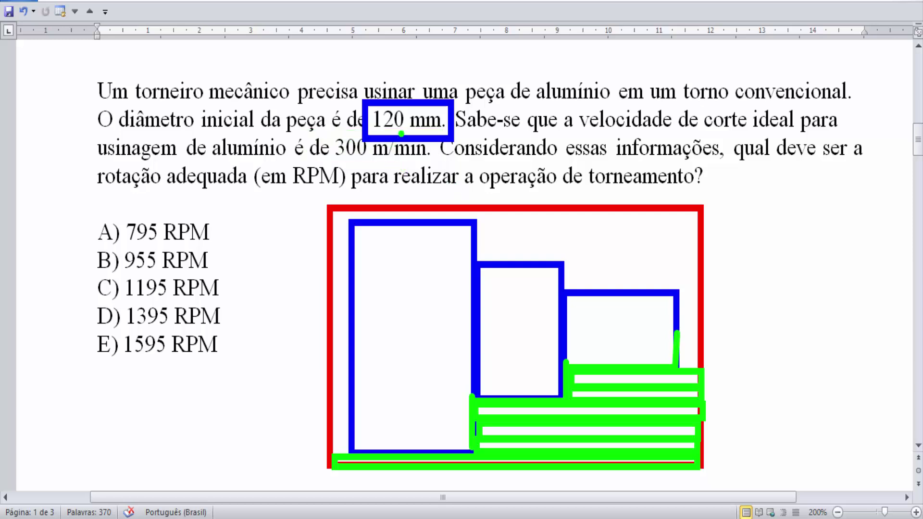
key("ctrl+z")
key("ctrl+z")
key("ctrl+z")
key("e")
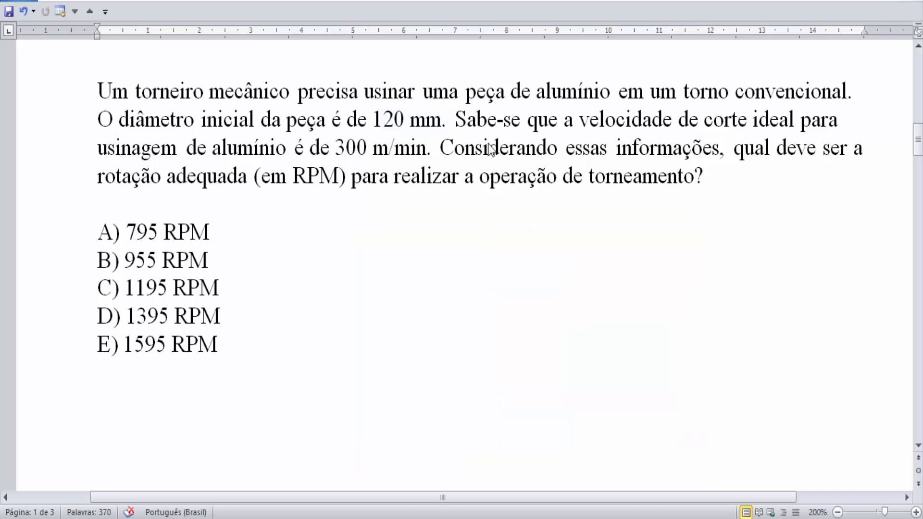
left_click_drag(358, 101, 460, 137)
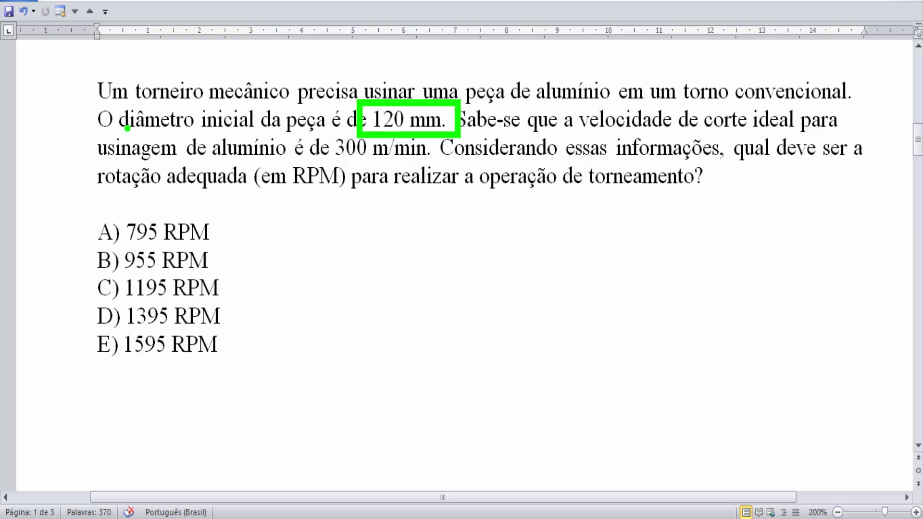
left_click_drag(96, 127, 45, 159)
- Draw a large green frame beside the options, a red box inside it, and a red arrow at it
left_click_drag(325, 251, 634, 475)
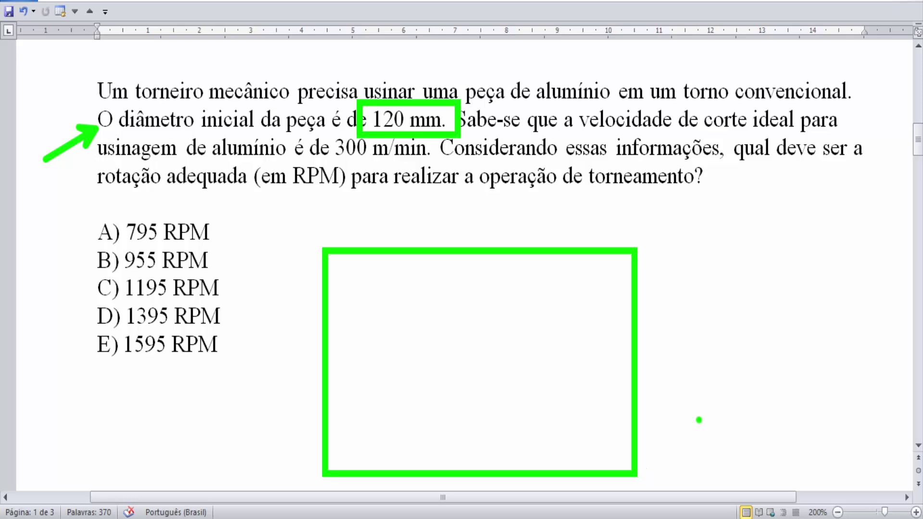
key("r")
left_click_drag(332, 312, 628, 413)
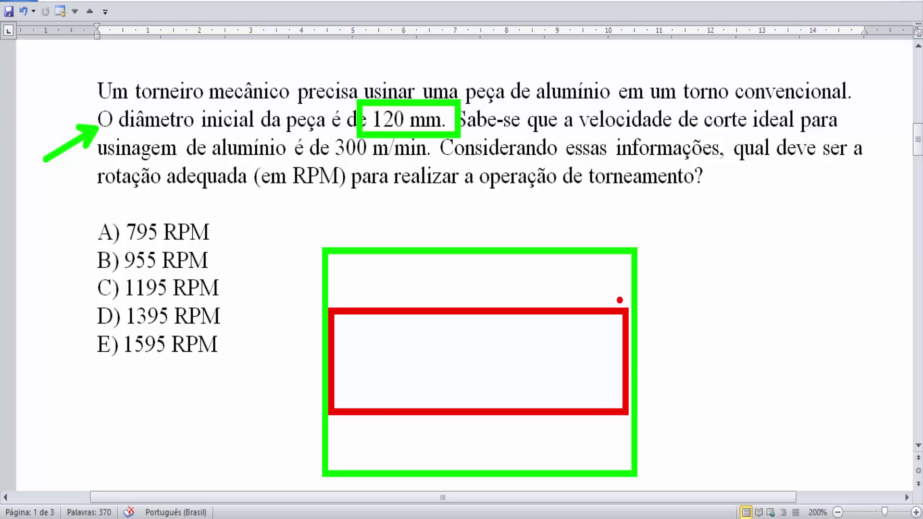
left_click_drag(616, 302, 695, 240)
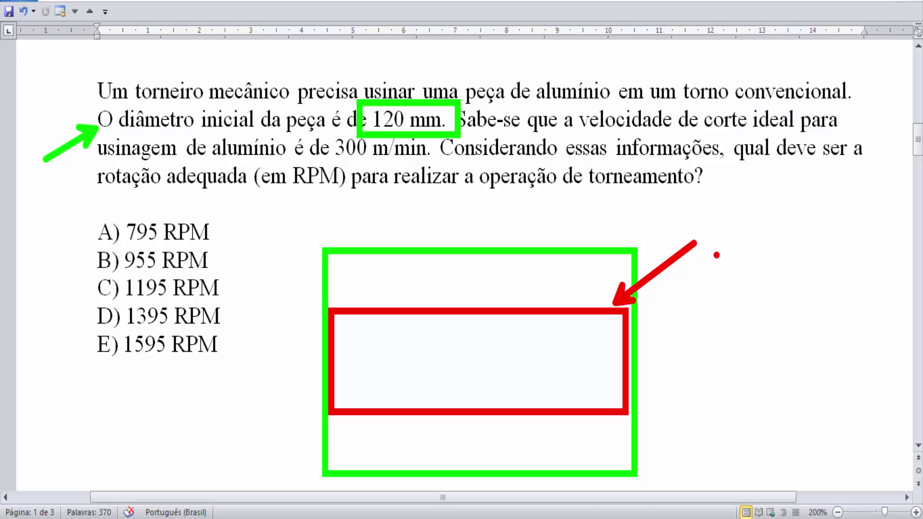
- Erase the old marks, then write red 'N = Vc . 1000', a fraction bar, and '3.14 . D' beneath
key("Escape")
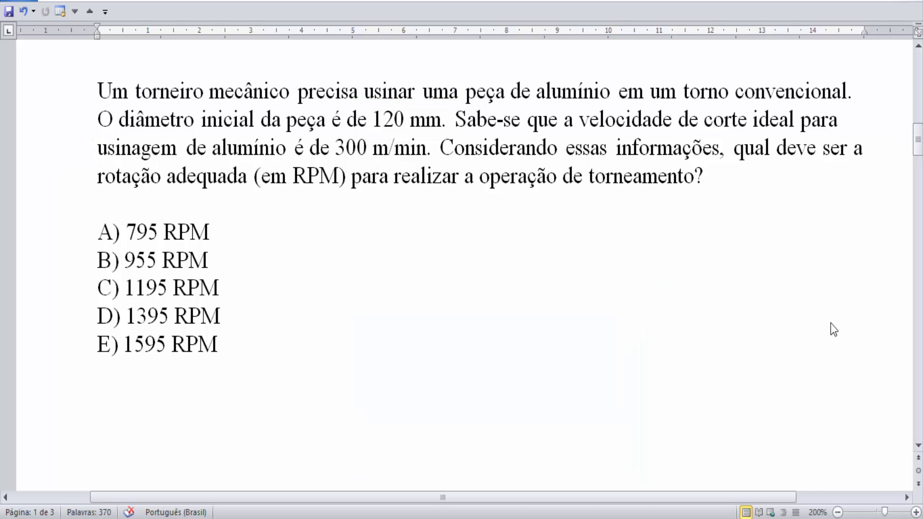
key("ctrl+2")
left_click_drag(265, 255, 265, 292)
type("N ")
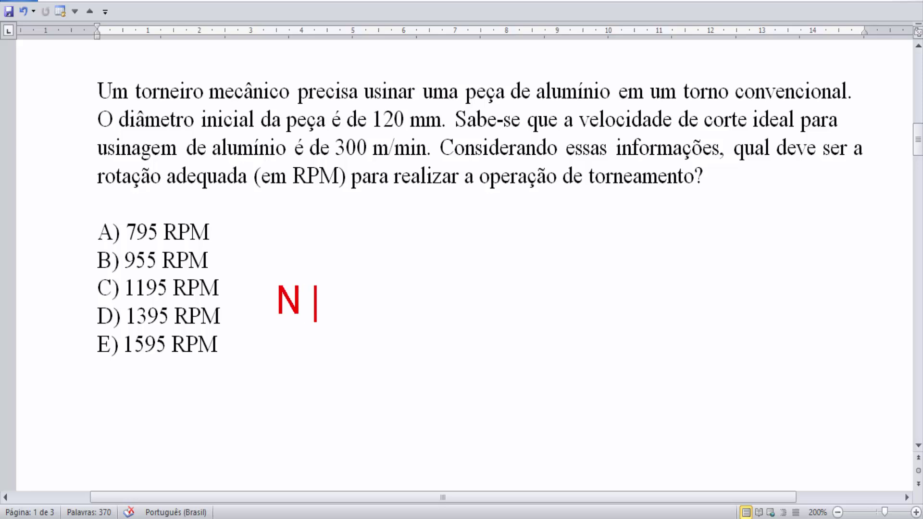
type("= ")
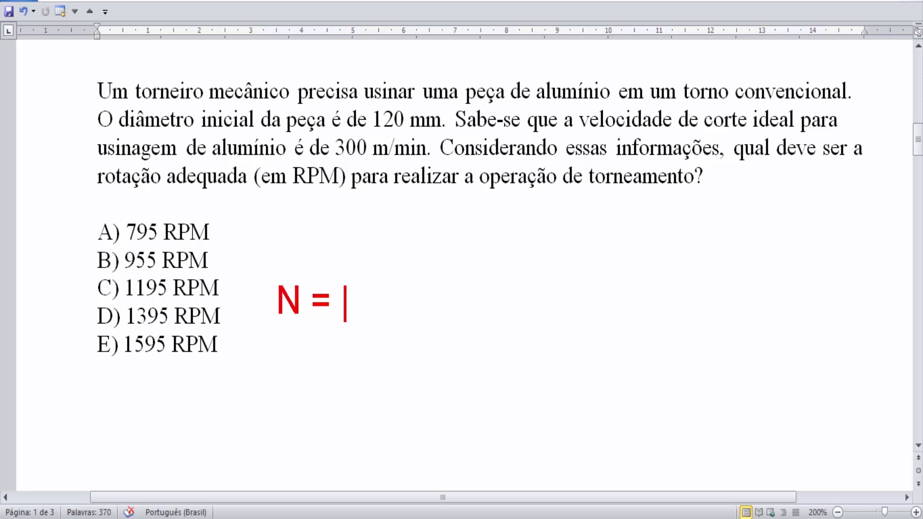
type("Vc . 100")
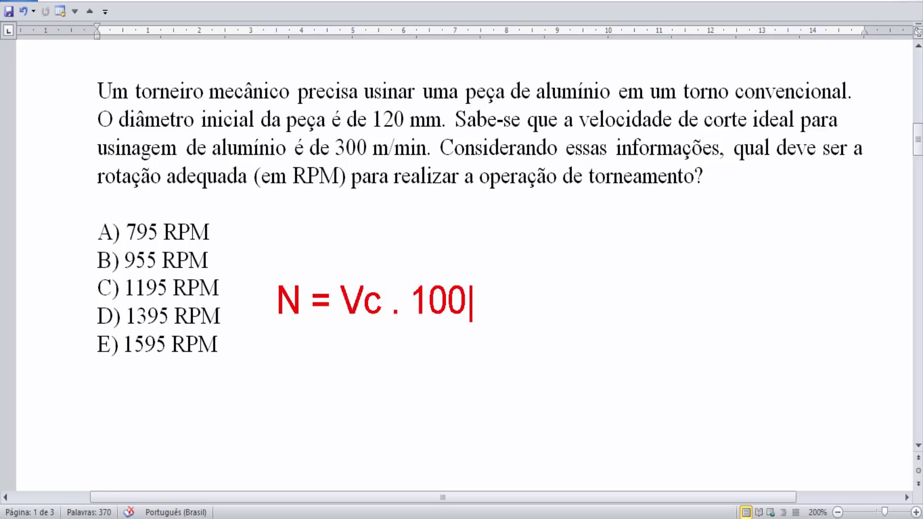
type("0")
left_click_drag(327, 329, 505, 339)
left_click(360, 356)
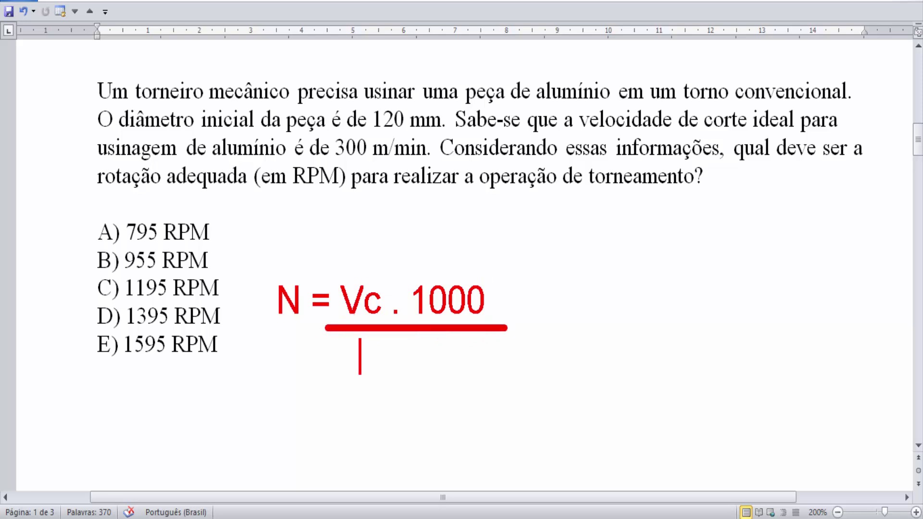
type("3.14 ")
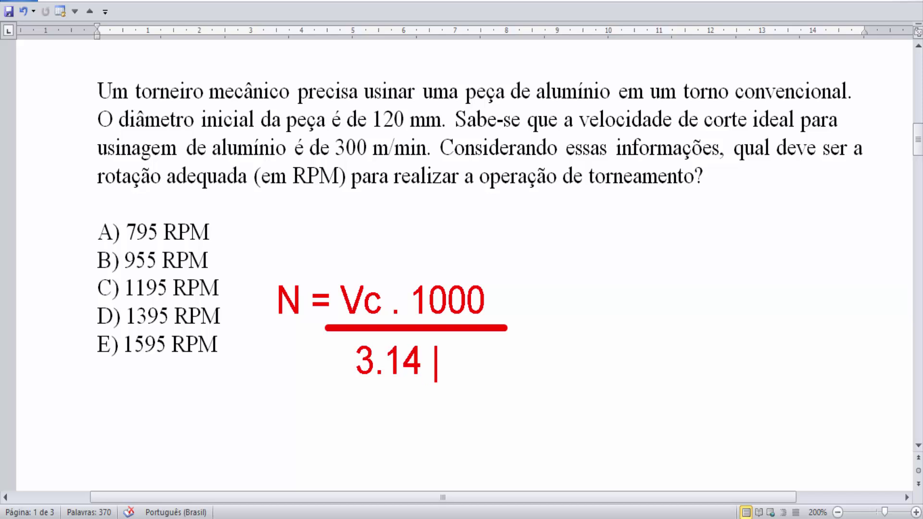
type(". D")
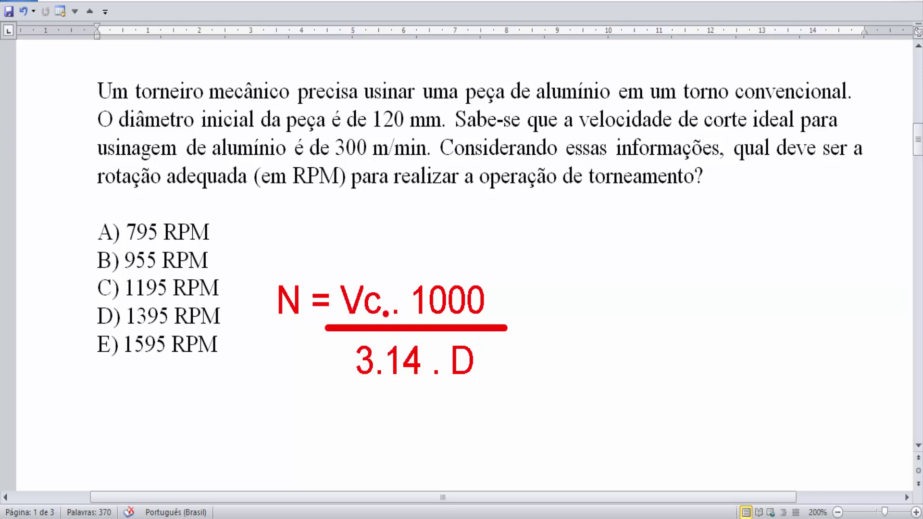
left_click_drag(331, 273, 399, 337)
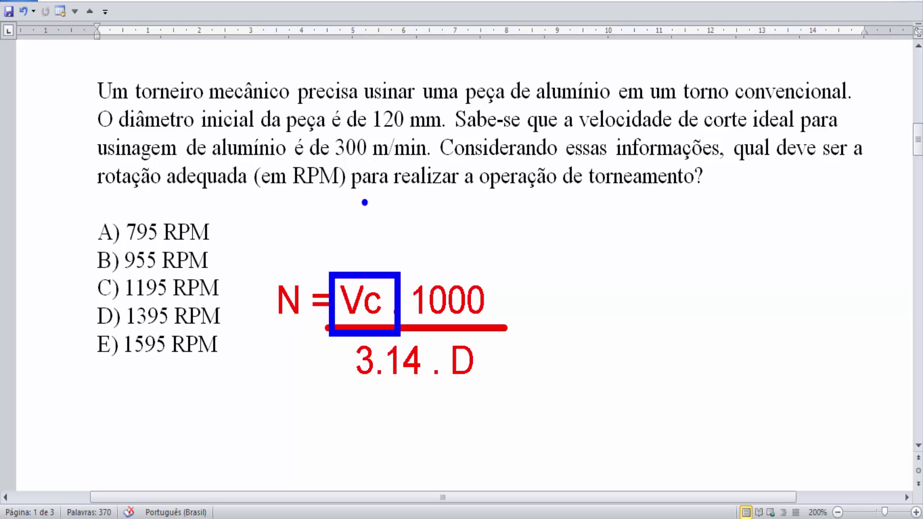
left_click_drag(367, 159, 364, 245)
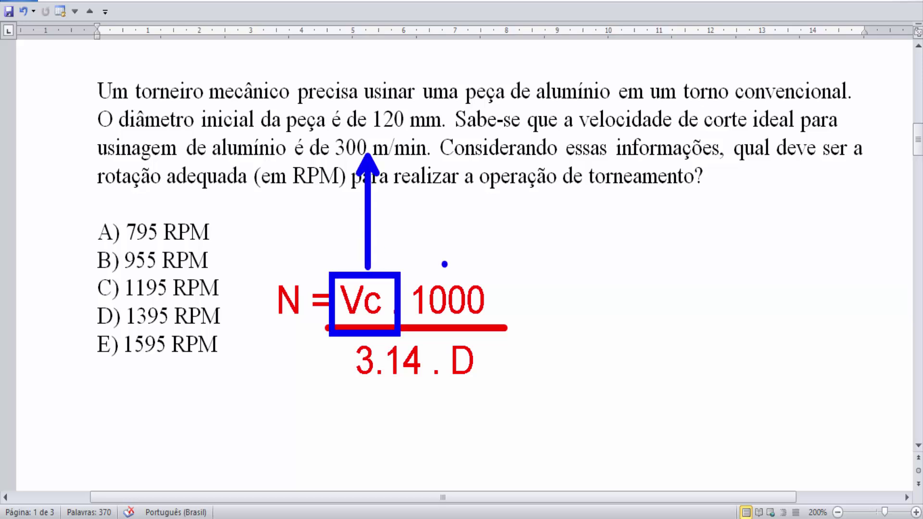
key("ctrl+z")
key("ctrl+z")
left_click_drag(427, 281, 504, 324)
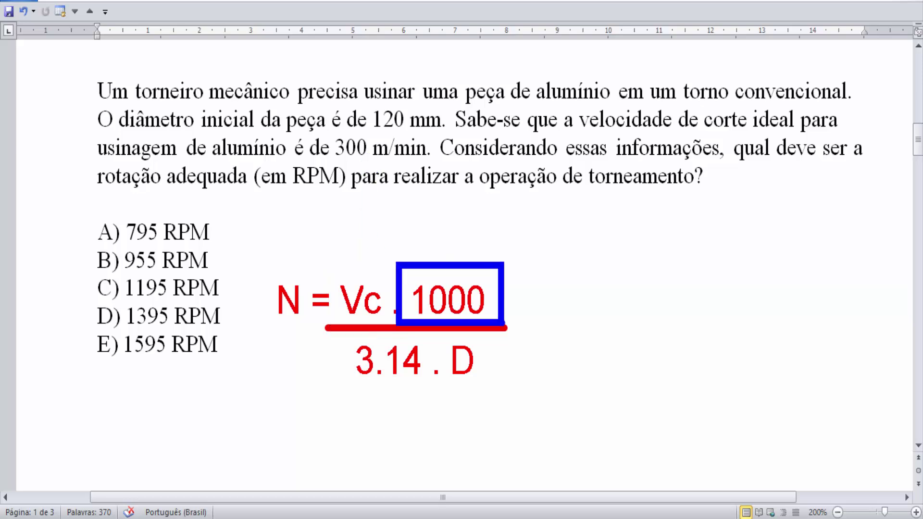
key("ctrl+z")
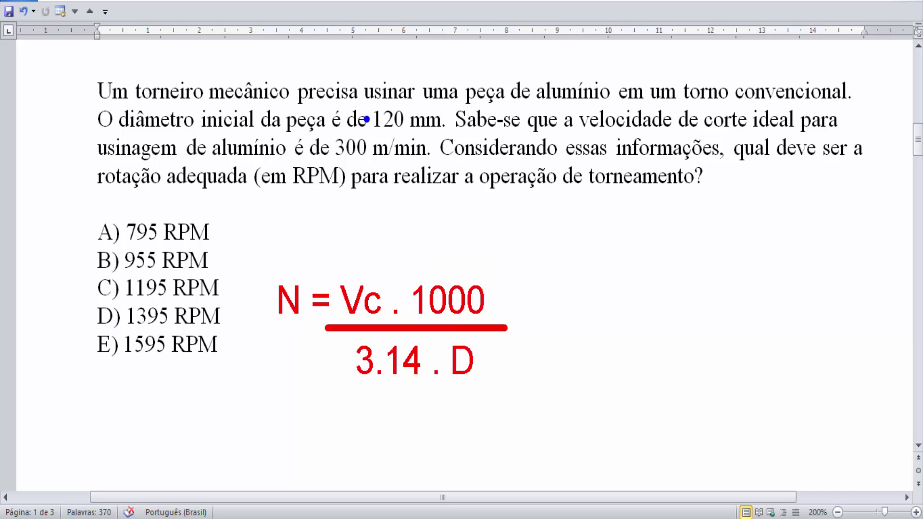
left_click_drag(364, 103, 449, 135)
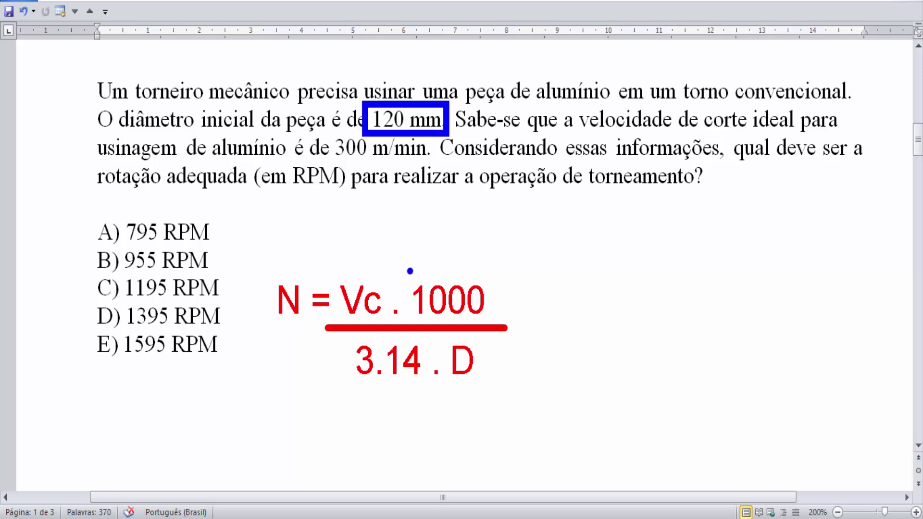
key("ctrl+z")
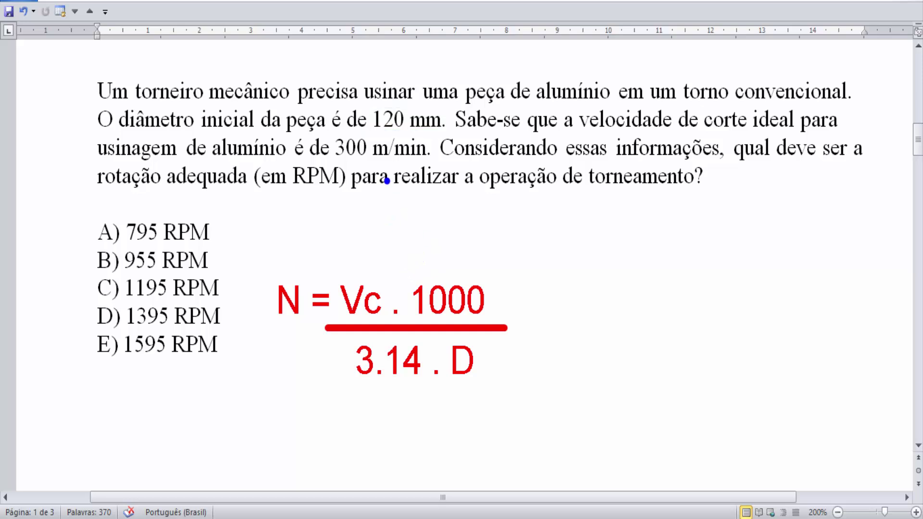
left_click_drag(362, 136, 392, 161)
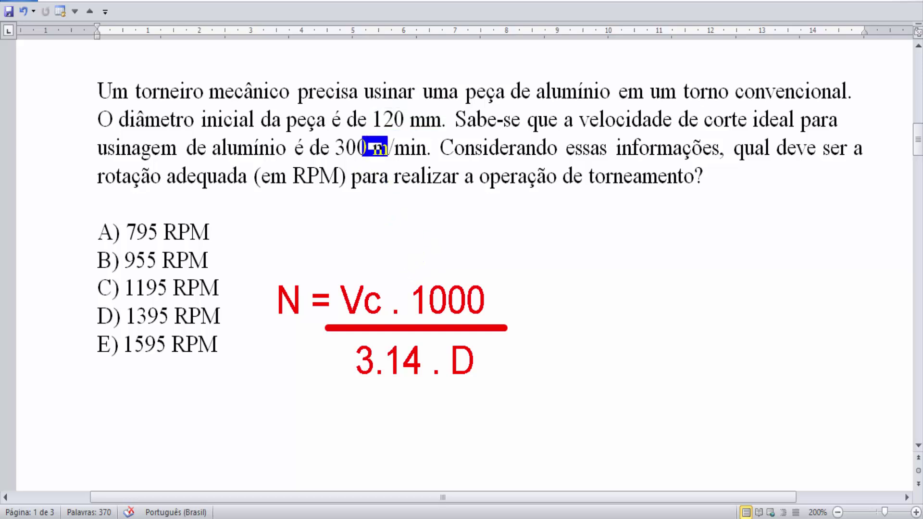
left_click_drag(405, 105, 457, 141)
key("ctrl+z")
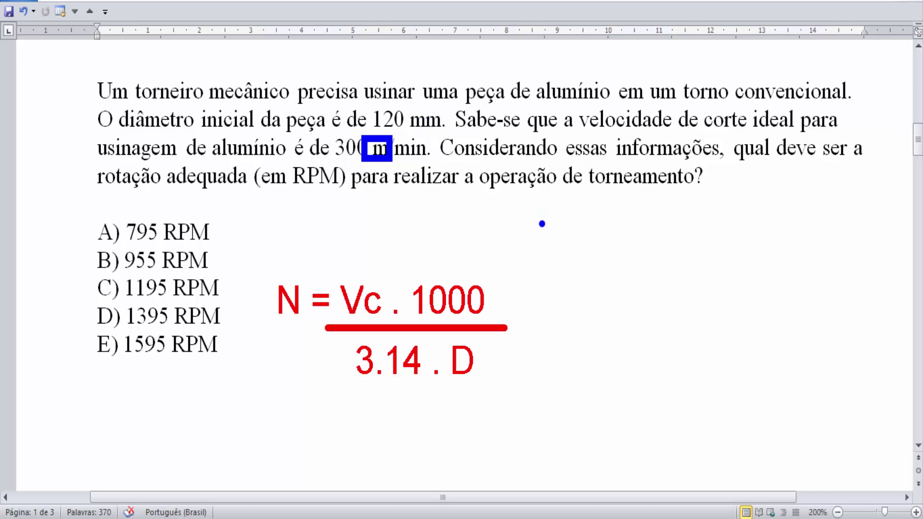
key("ctrl+z")
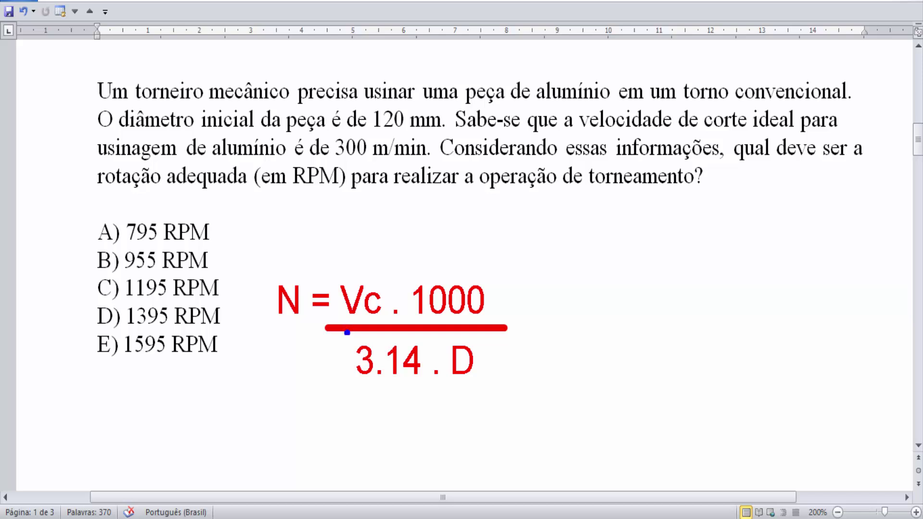
left_click_drag(347, 333, 425, 389)
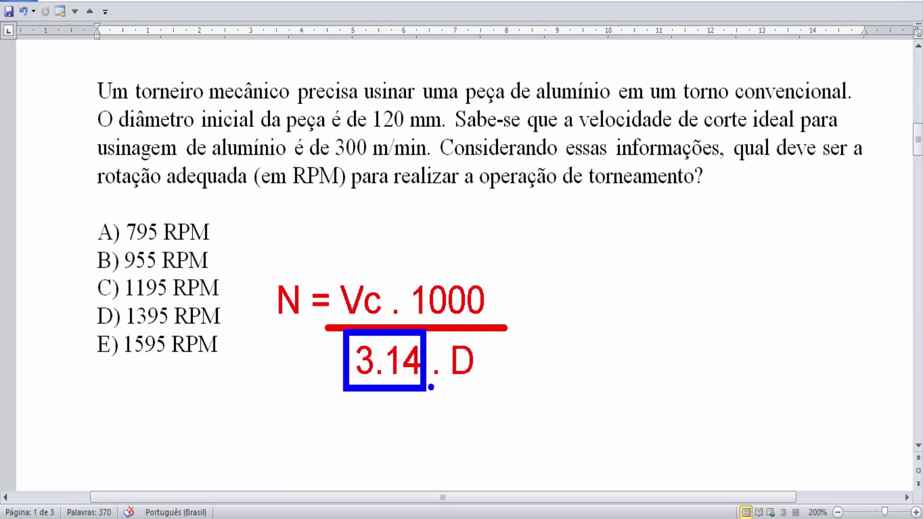
key("e")
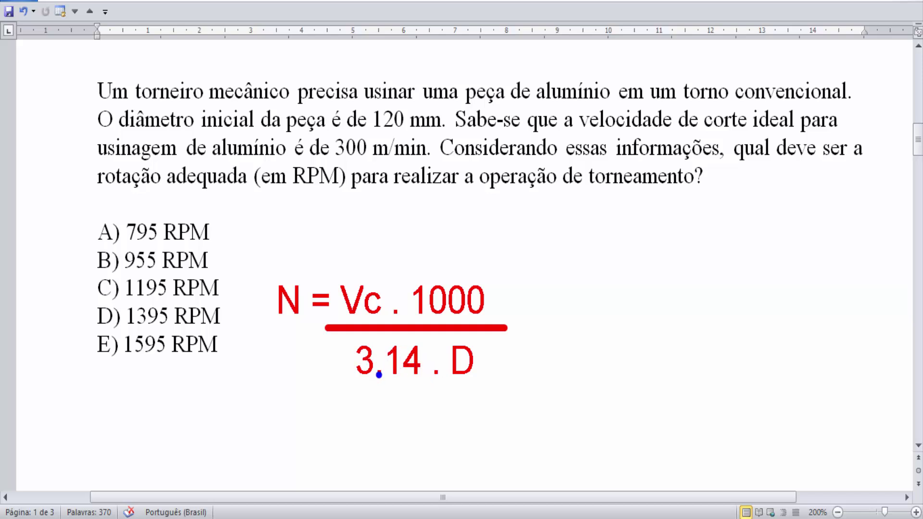
- Turn the decimal point of 3.14 into a comma, discarding a stray arrow
left_click_drag(381, 369, 381, 382)
left_click_drag(445, 380, 471, 410)
key("ctrl+z")
- Briefly frame the denominator 3,14 . D in green, undo it, and switch to blue text
key("g")
left_click_drag(348, 330, 498, 399)
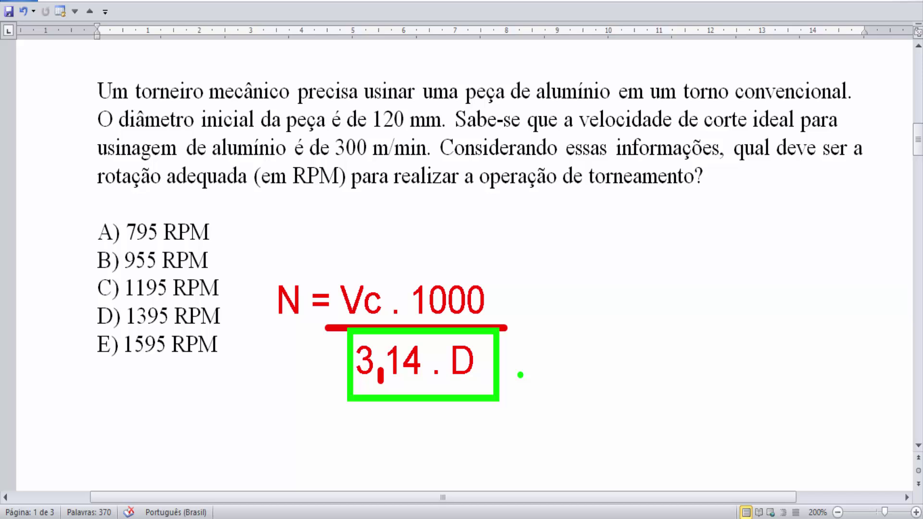
key("ctrl+z")
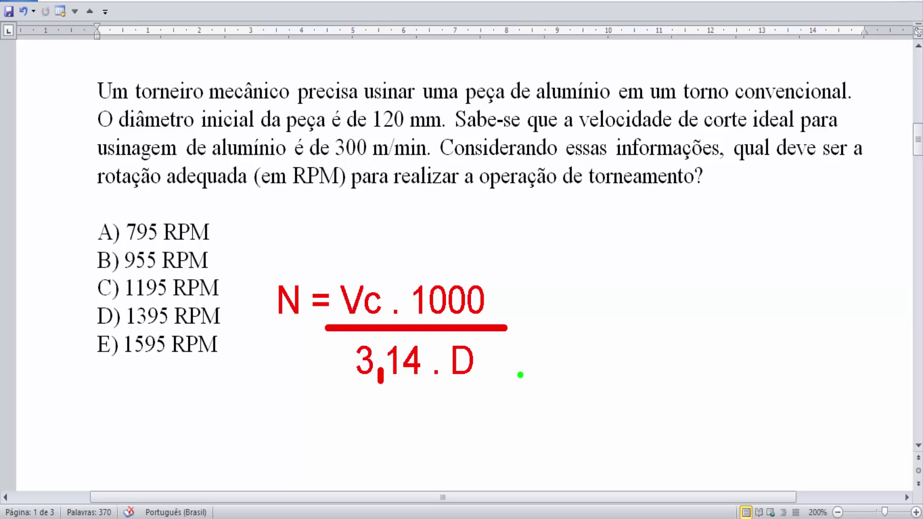
key("b")
key("t")
- Type blue '300 . 1000', draw a fraction bar beneath it, and type '3,14 . 120' below
type("3")
type("00 . 1")
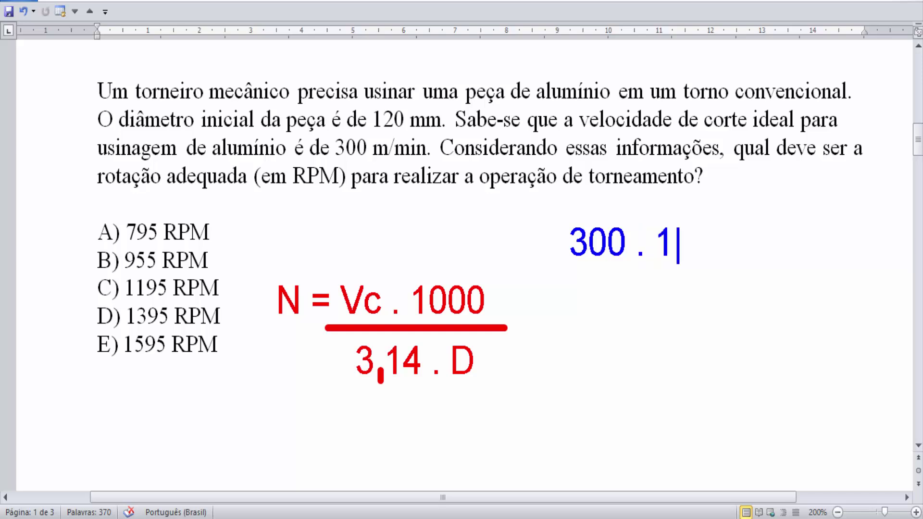
type("000")
key("Escape")
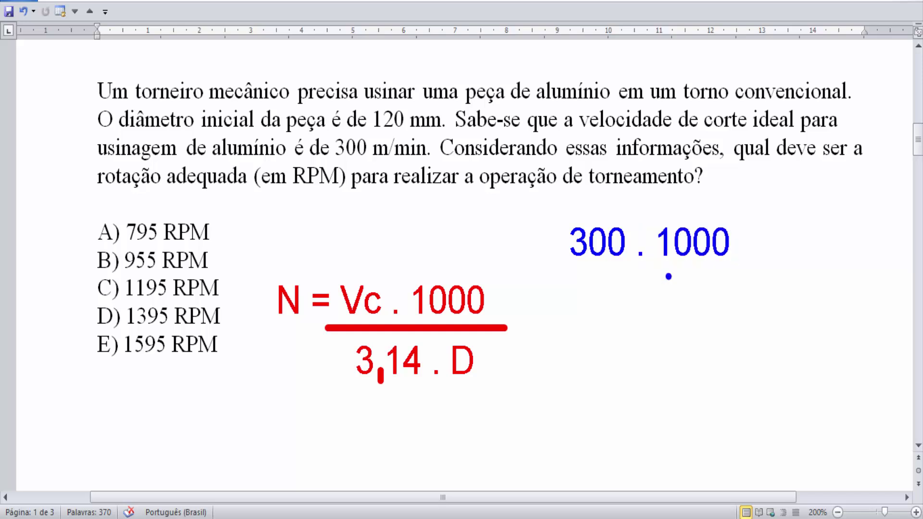
left_click_drag(550, 273, 751, 272)
key("t")
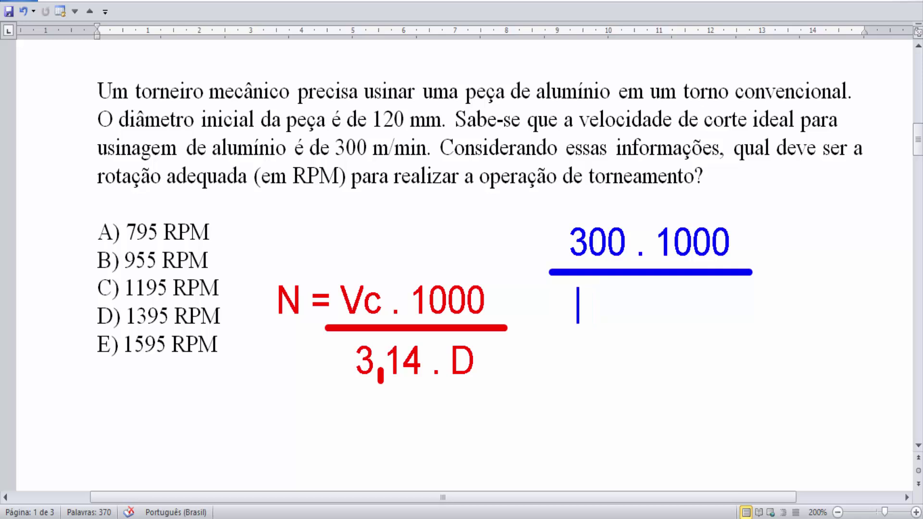
type("3,14 . ")
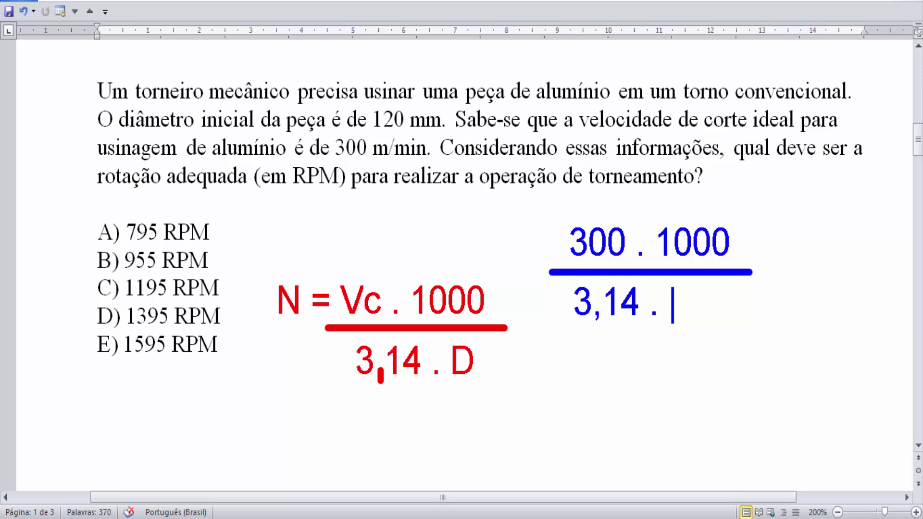
type("120")
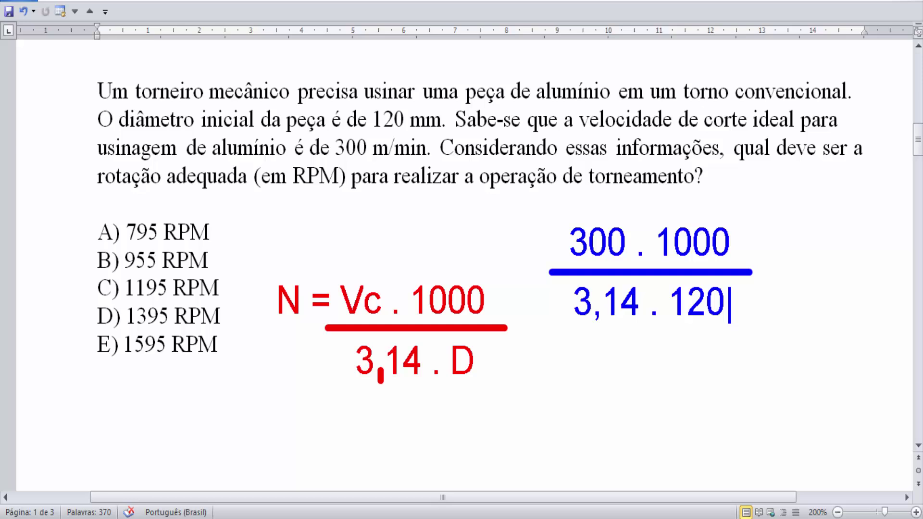
key("Escape")
- Box the blue fraction, arrow it to '796 RPM', and X-mark option A (795 RPM)
left_click_drag(541, 205, 757, 332)
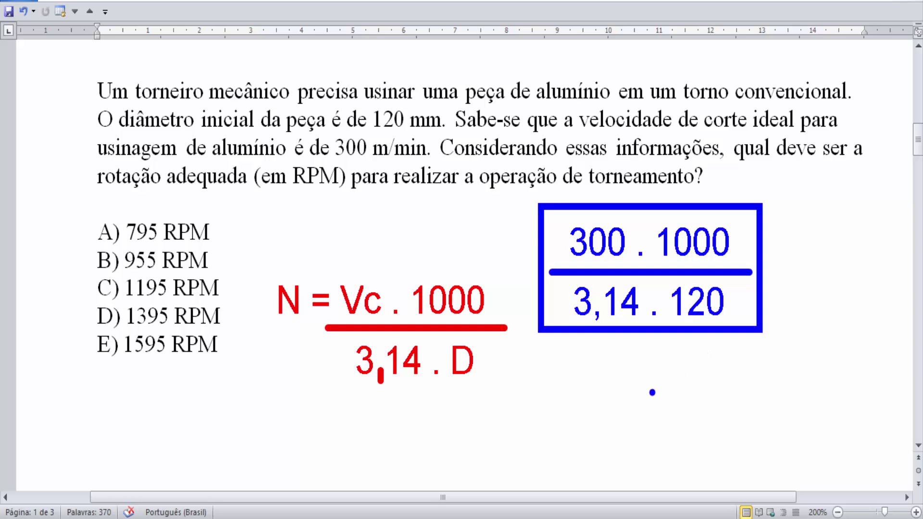
left_click_drag(619, 336, 653, 393)
left_click_drag(635, 374, 653, 393)
left_click_drag(620, 336, 647, 378)
type("t")
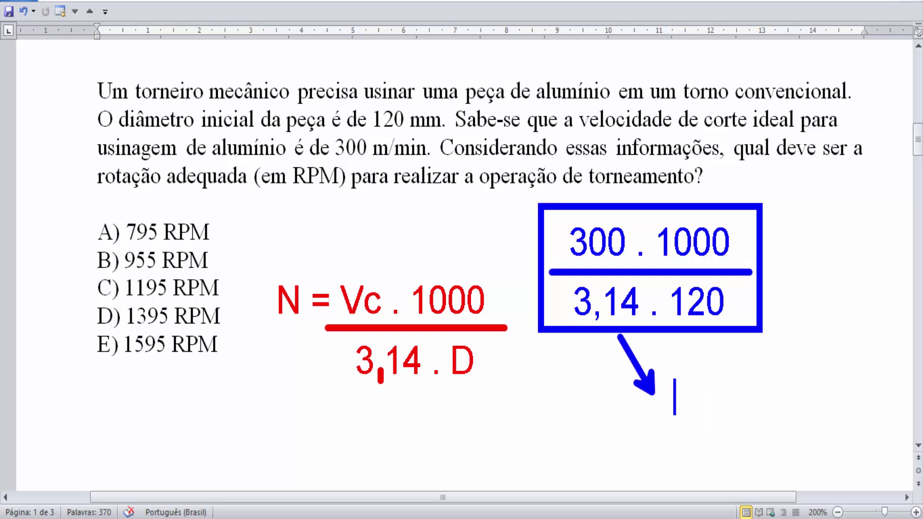
type("796")
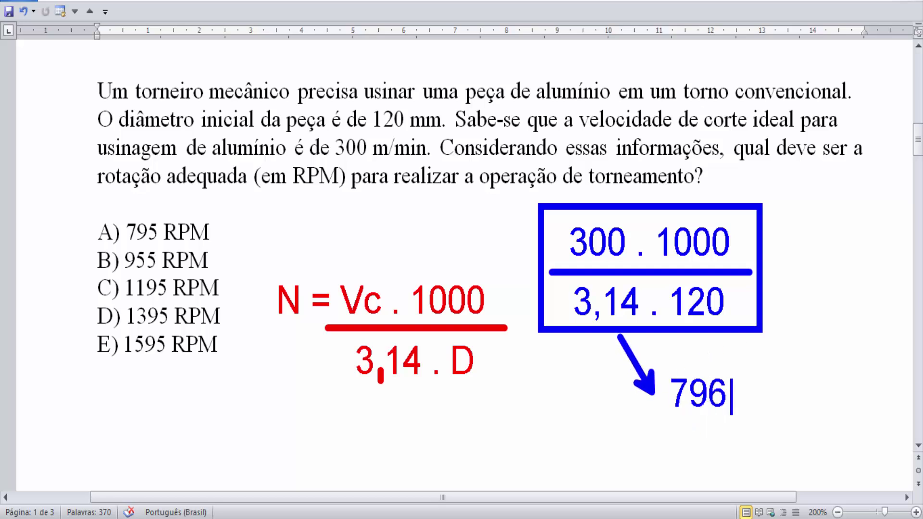
type(" RPM")
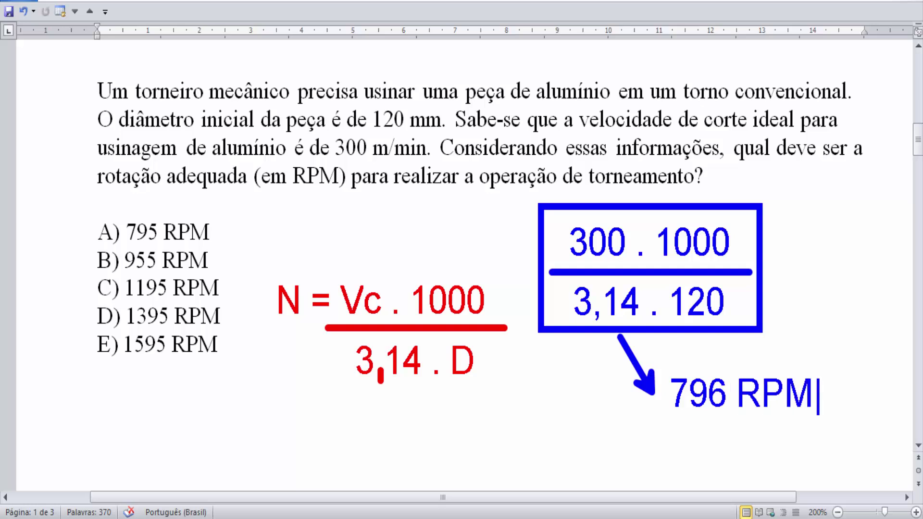
key("Escape")
mouse_move(91, 240)
left_mouse_down()
mouse_move(117, 222)
mouse_move(107, 235)
mouse_move(120, 245)
left_mouse_up()
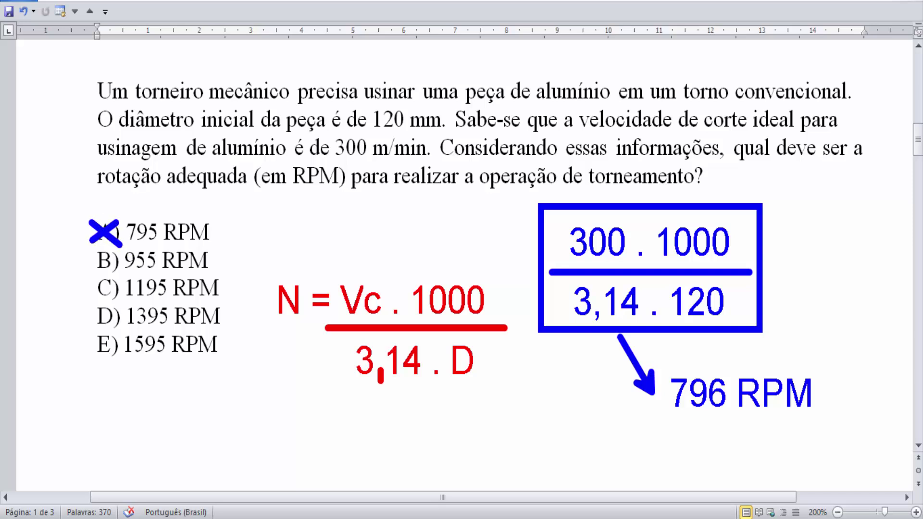